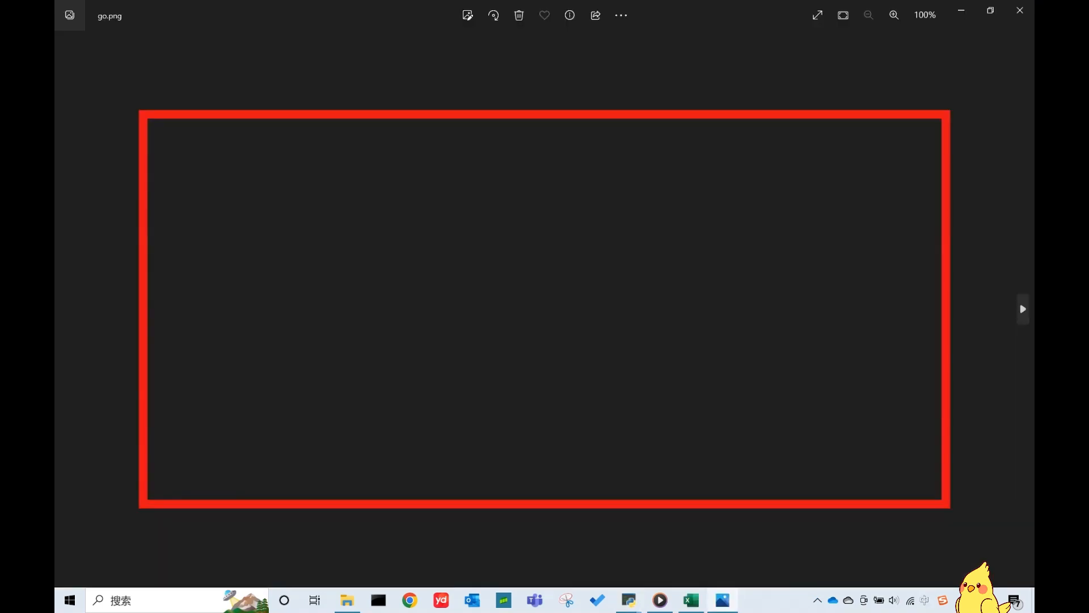
View the stimulus image that follows go.png in the folder
key("Right")
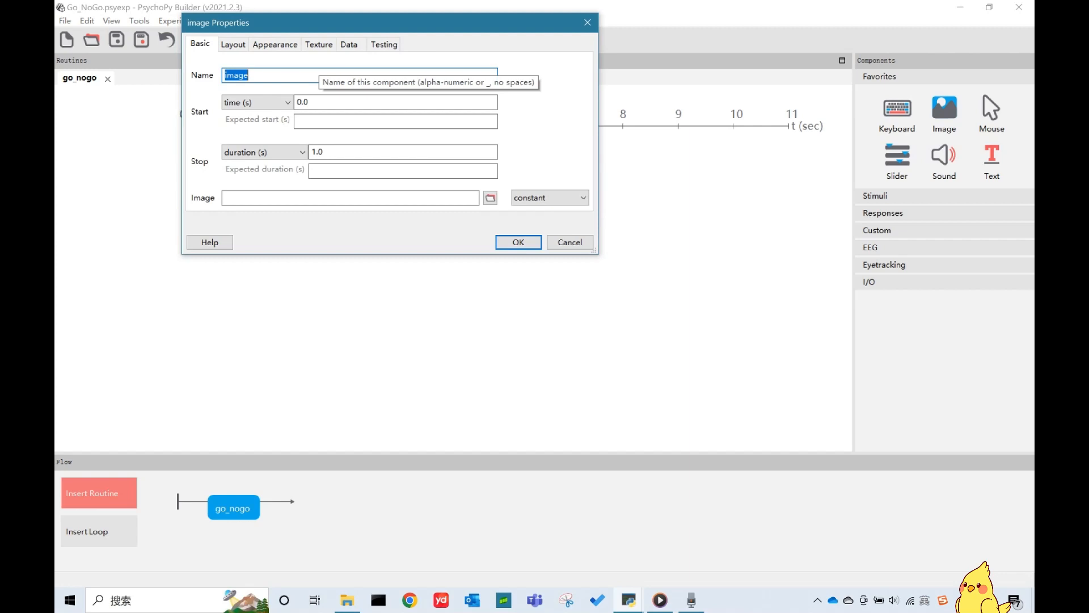
Name the new image component stim and set its image to E:\Youtube\Tutorial_2 GoNogo\stimulus\go.png
type("stim")
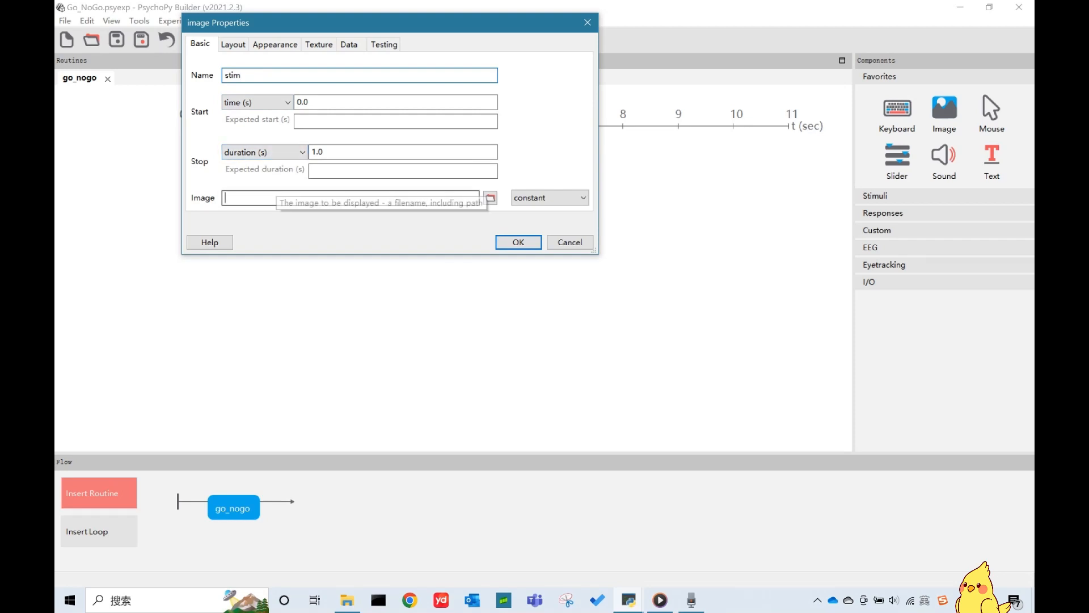
left_click(270, 197)
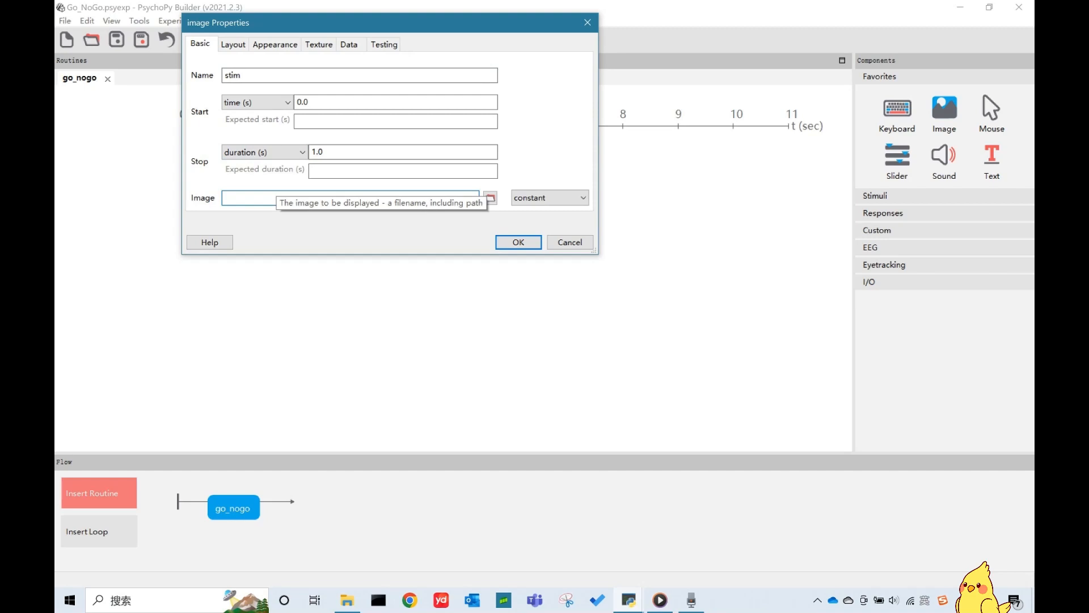
key("ctrl+v")
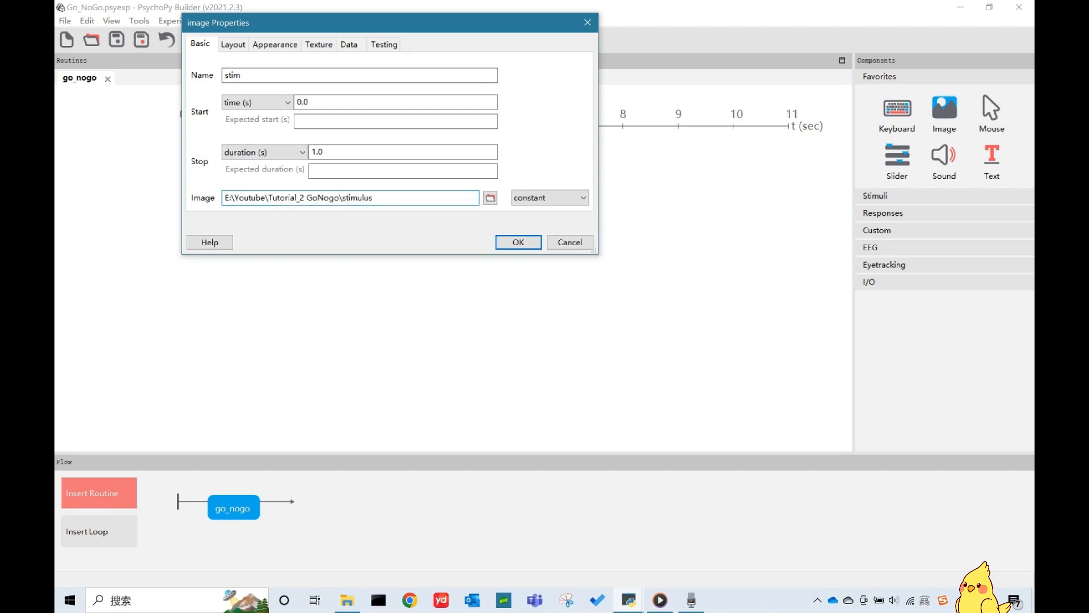
type("\\go.png")
key("Return")
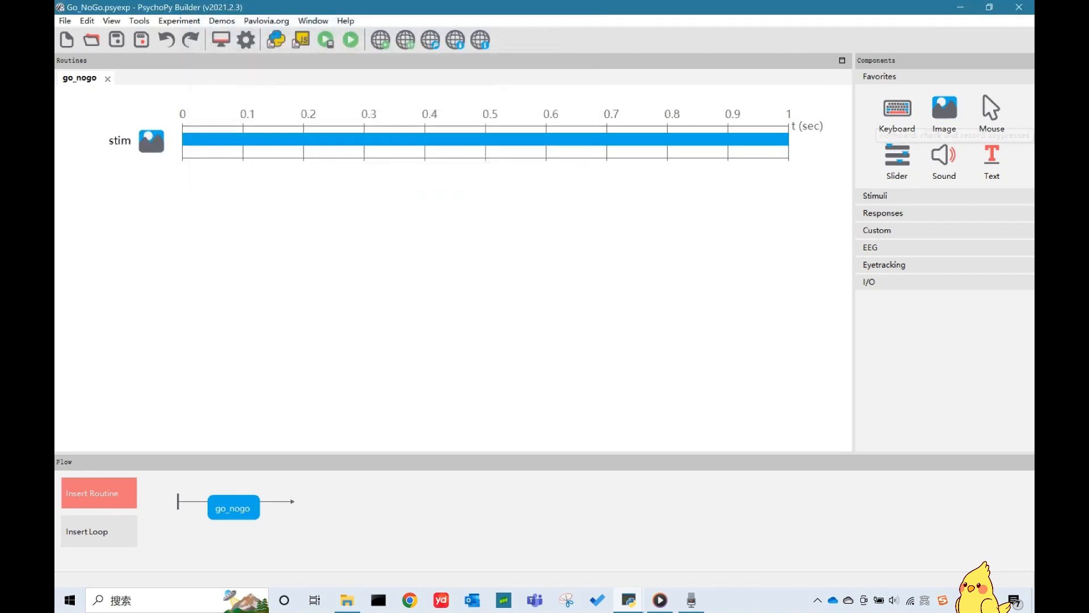
Add a keyboard component to the go_nogo routine with a duration of 1 second and only 'space' as allowed key
left_click(897, 111)
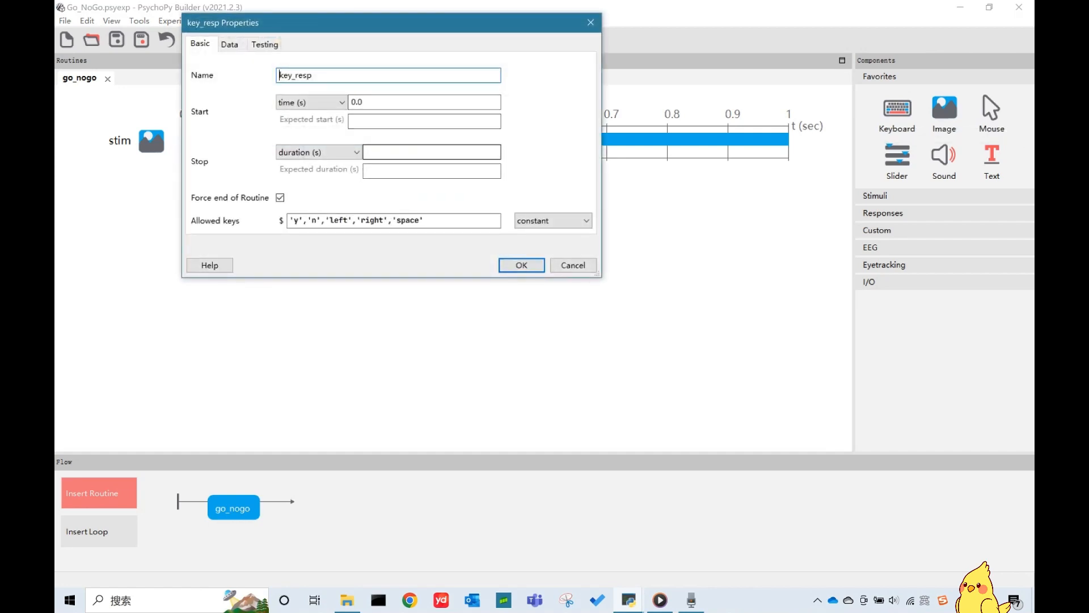
left_click(397, 152)
type("1")
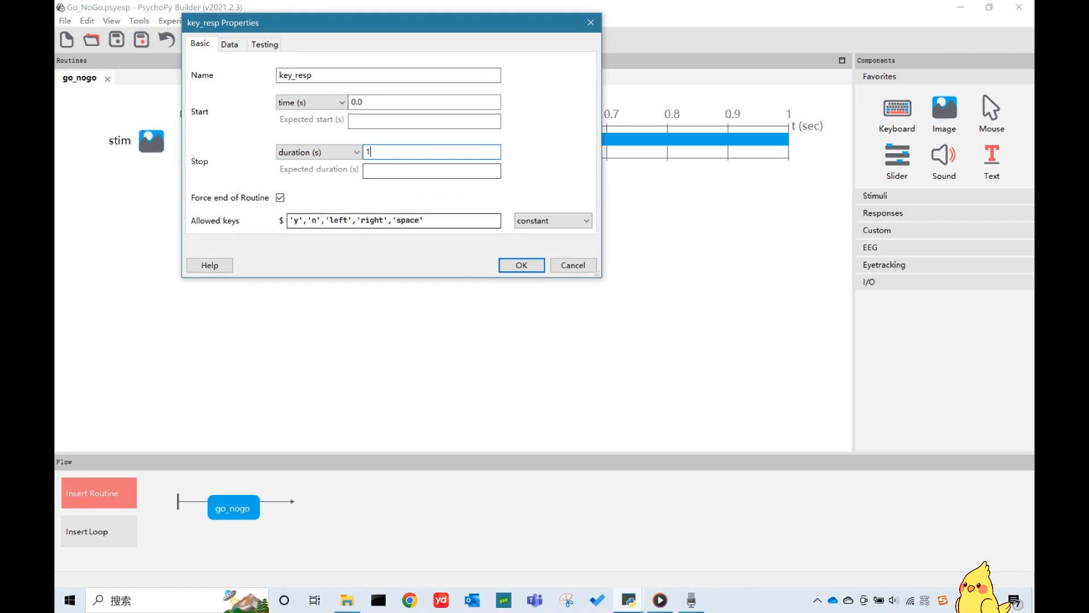
left_click_drag(394, 220, 291, 220)
key("BackSpace")
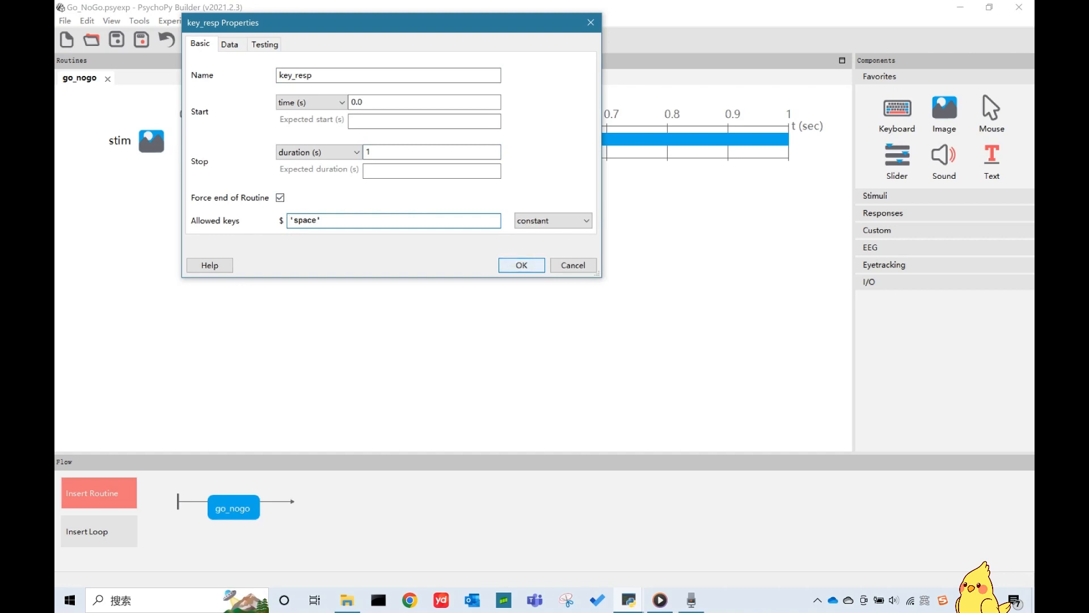
key("Return")
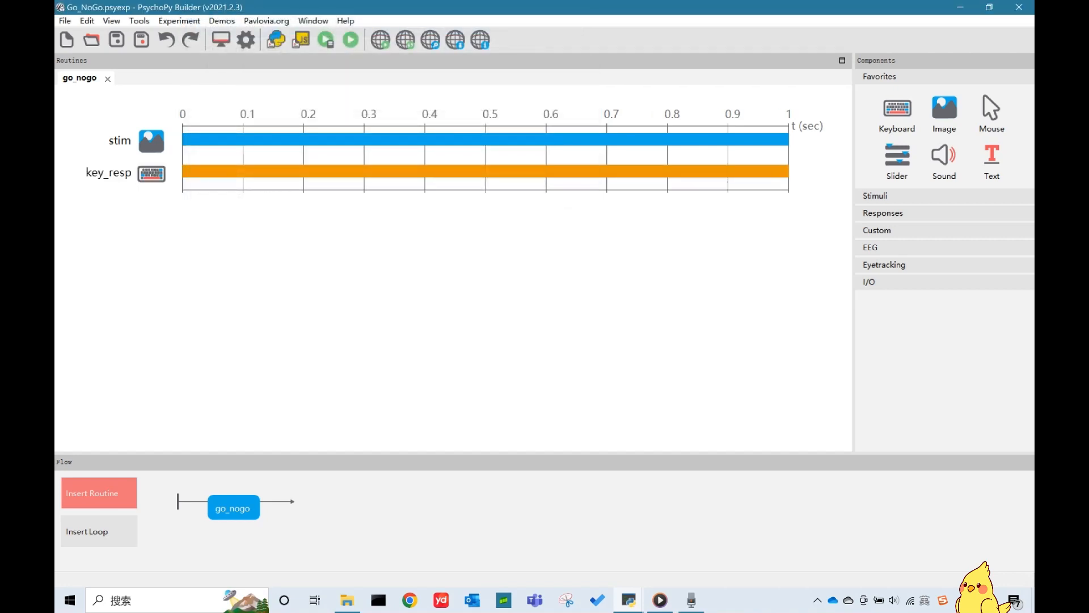
Create a new routine named post_stim and insert it after go_nogo in the flow
left_click(99, 492)
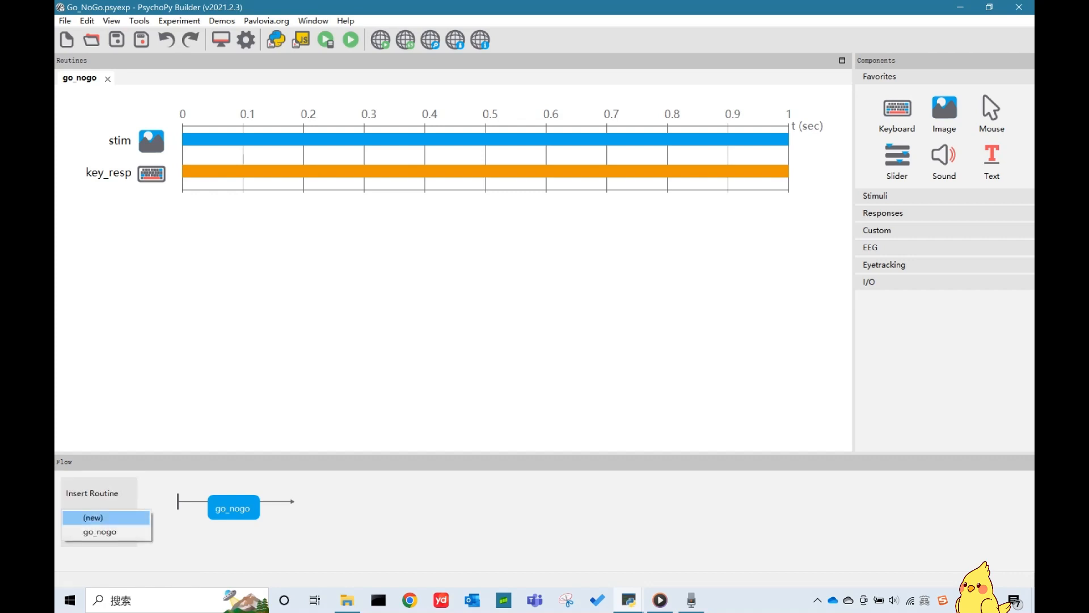
left_click(91, 517)
type("post")
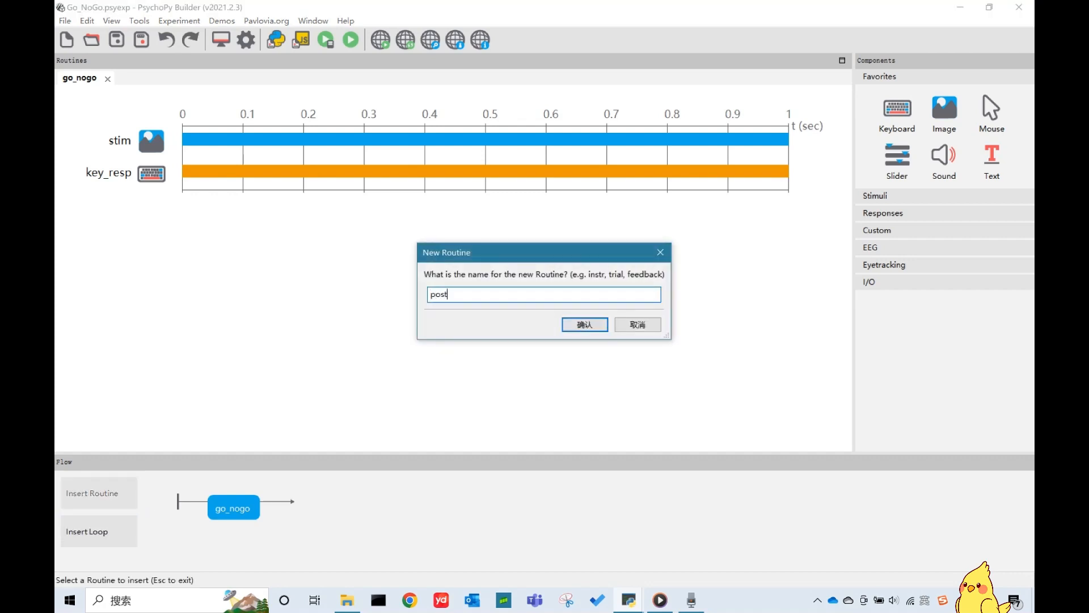
type("_stim")
key("Return")
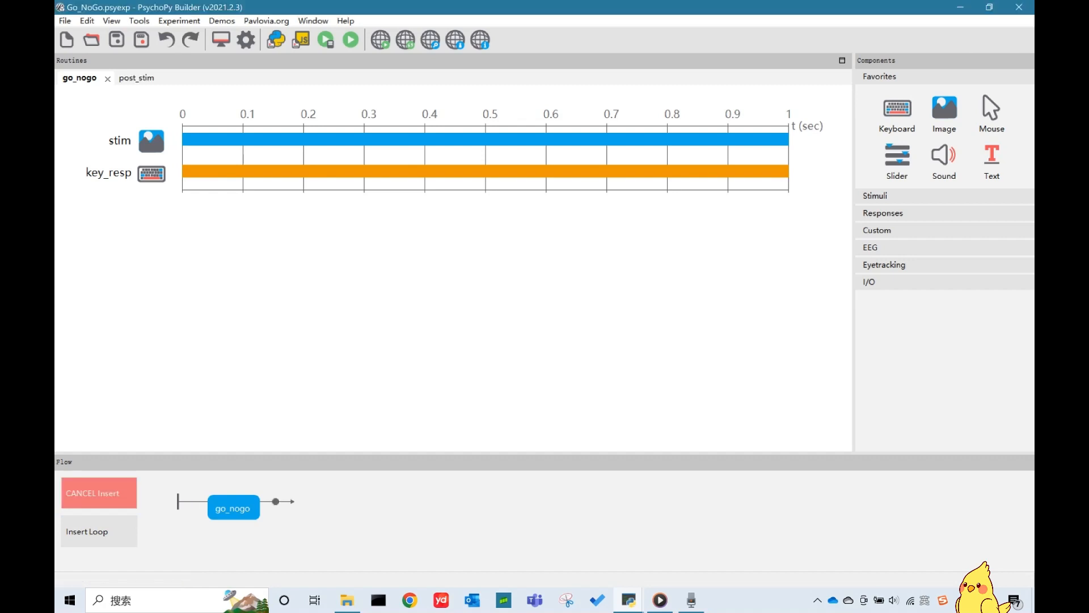
left_click(275, 501)
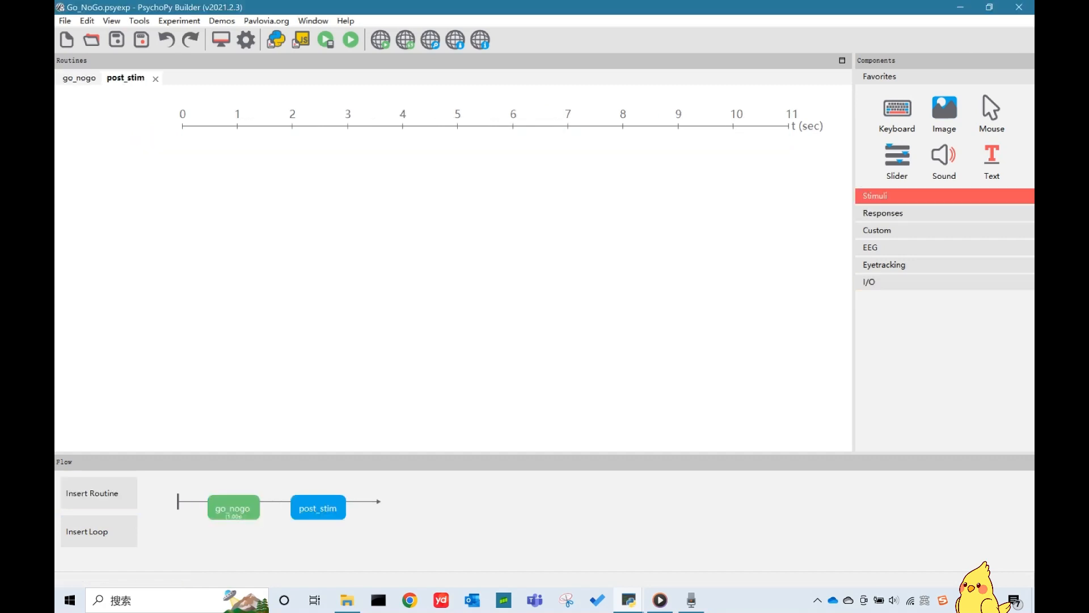
Add a polygon component with the cross shape to the post_stim routine
left_click(875, 195)
left_click(939, 326)
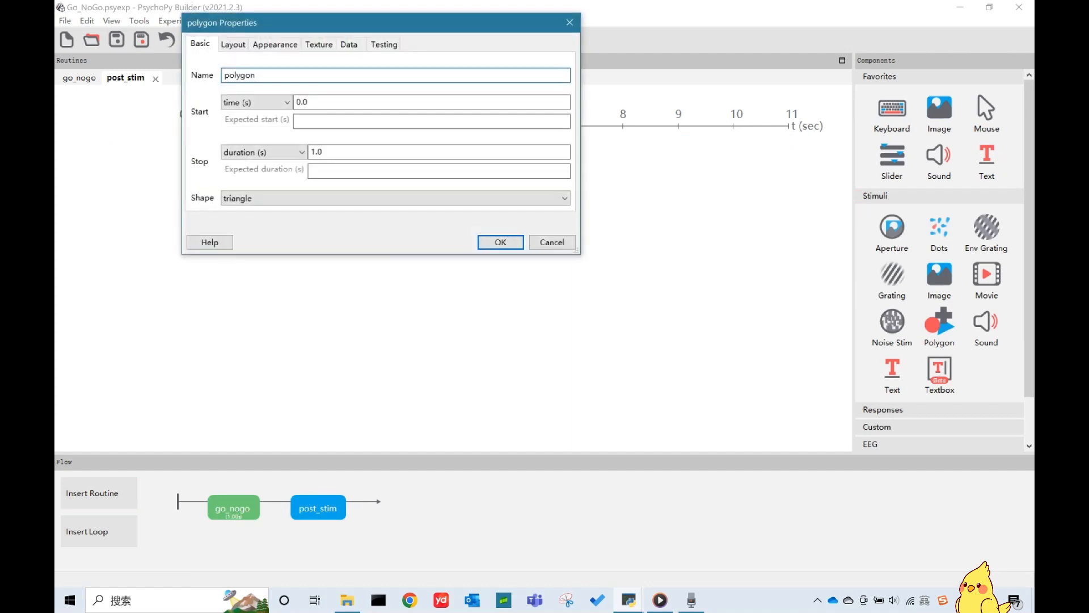
left_click(279, 198)
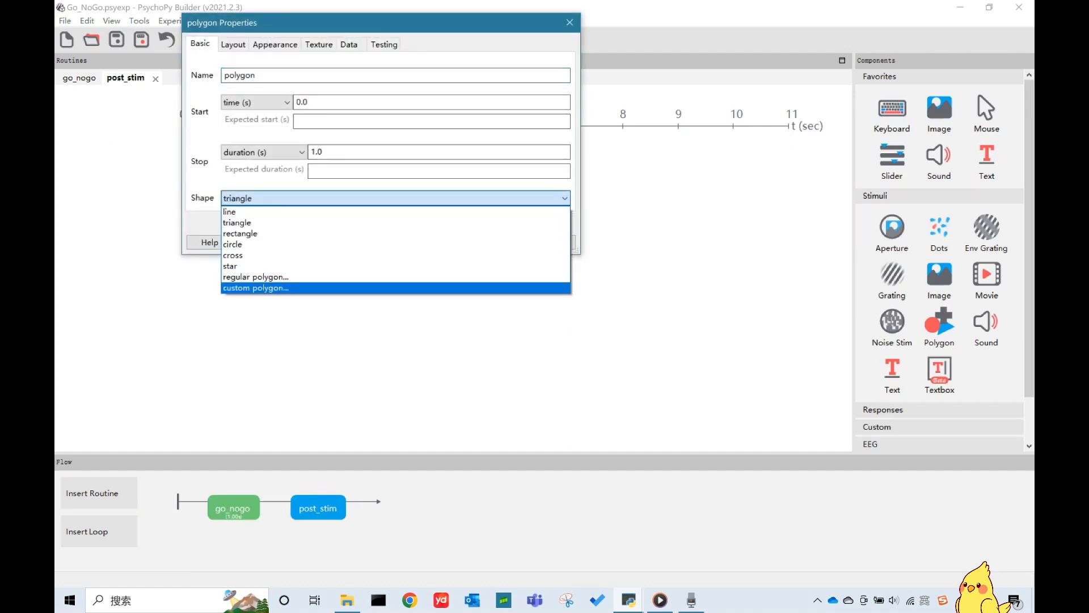
left_click(249, 255)
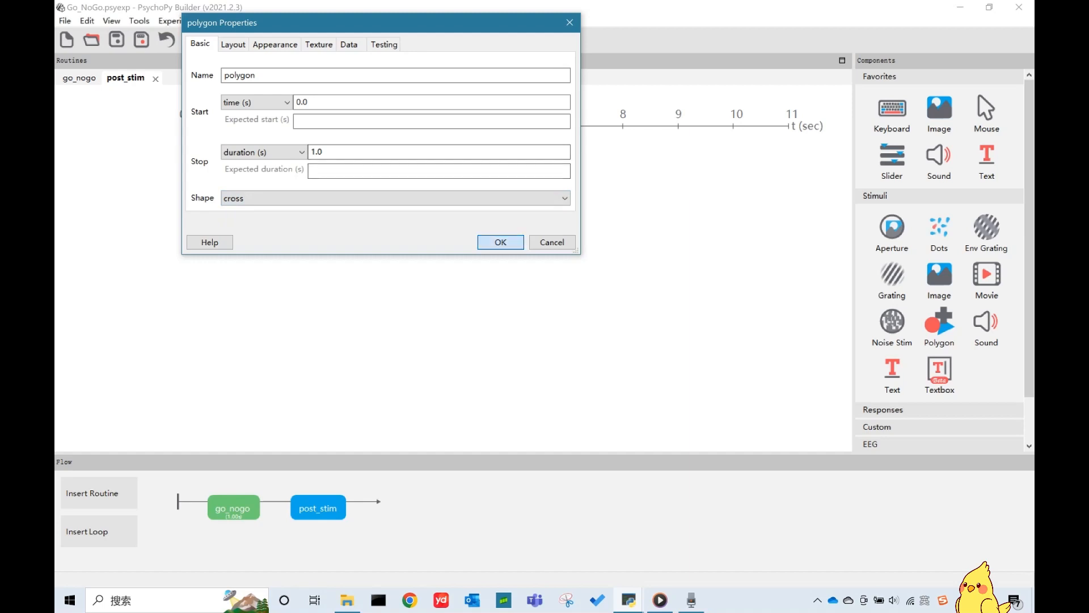
left_click(500, 242)
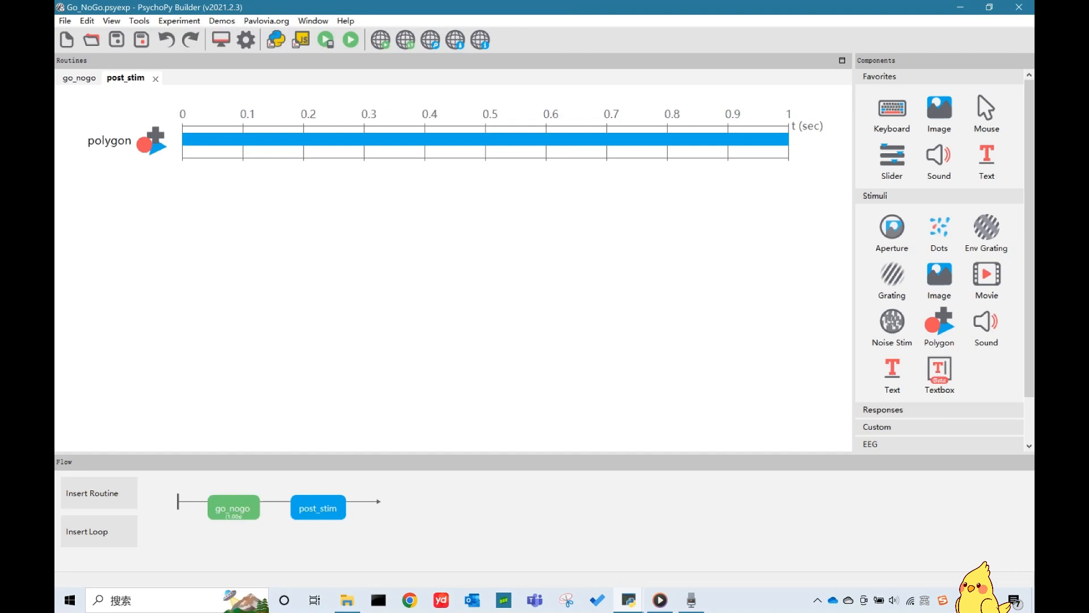
Run the experiment to test the go_nogo and post_stim routines, accepting the session information
left_click(351, 39)
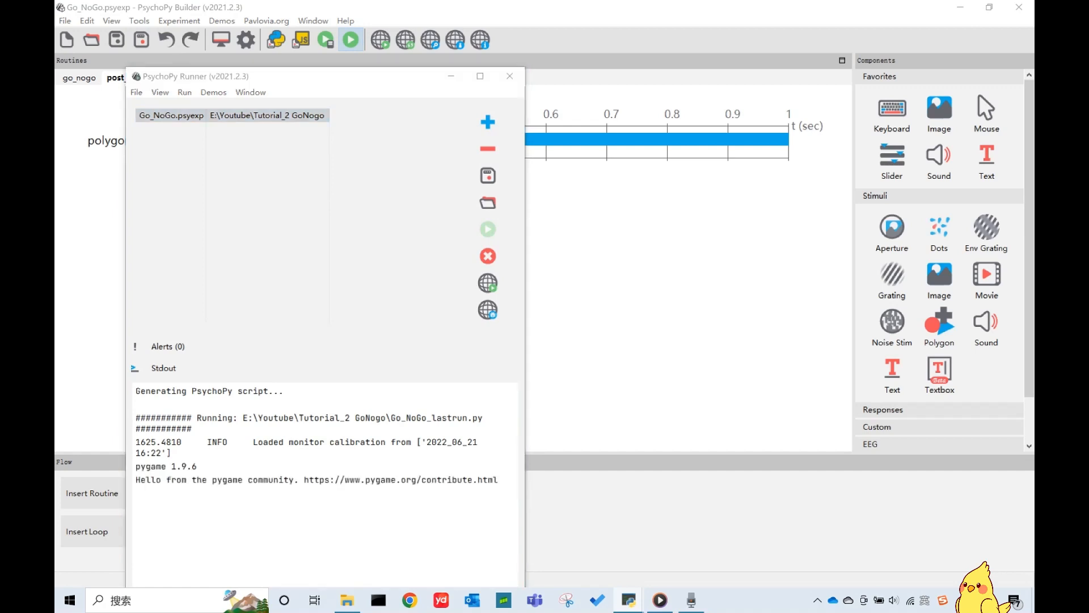
key("Return")
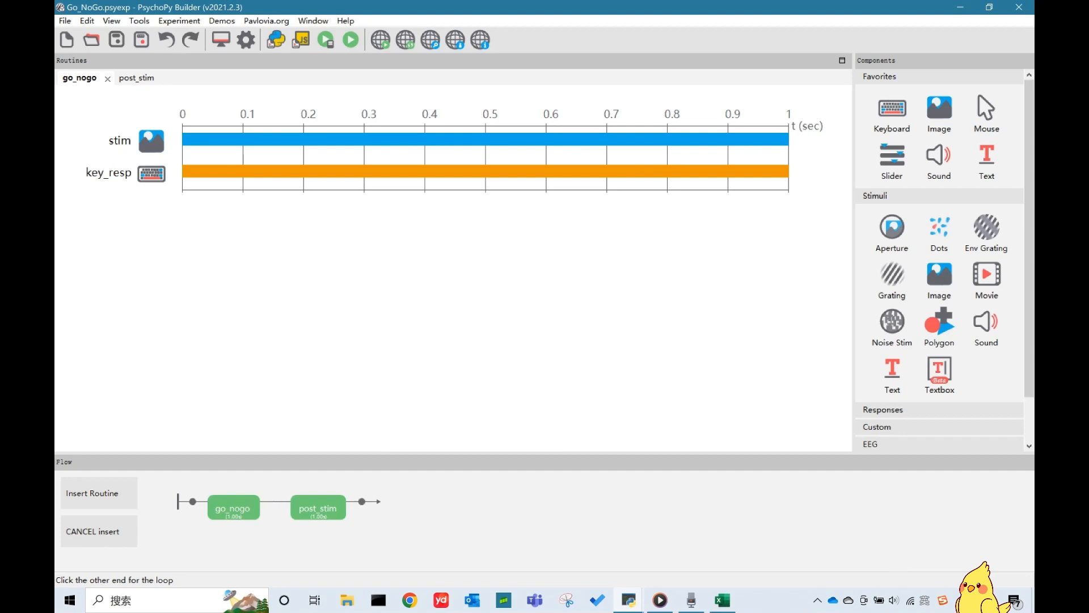
Insert a loop around the go_nogo and post_stim routines with stimulus.xlsx as its conditions file
left_click(362, 501)
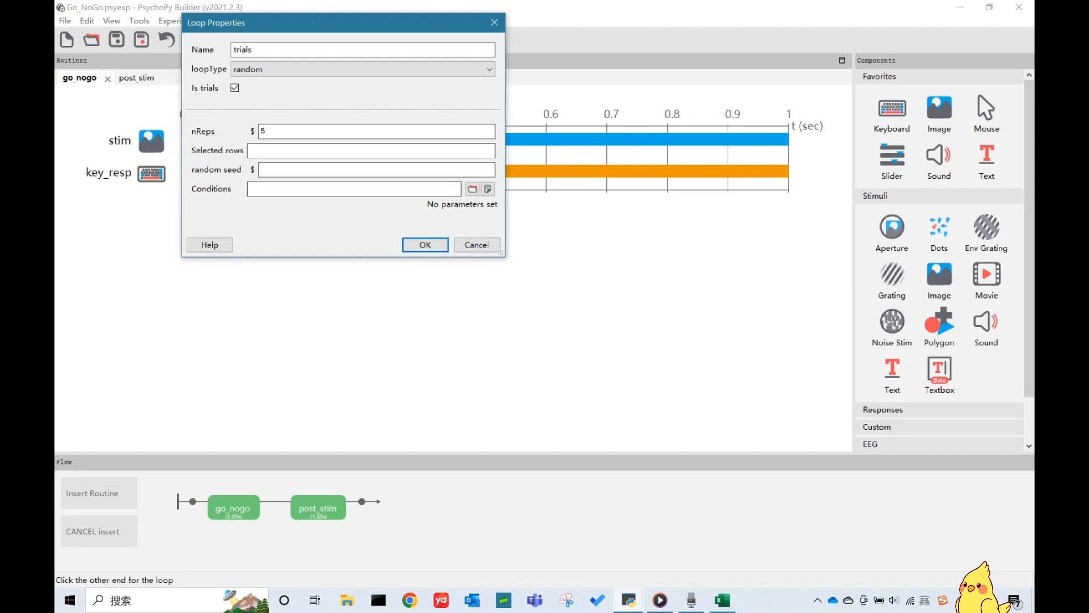
left_click(722, 600)
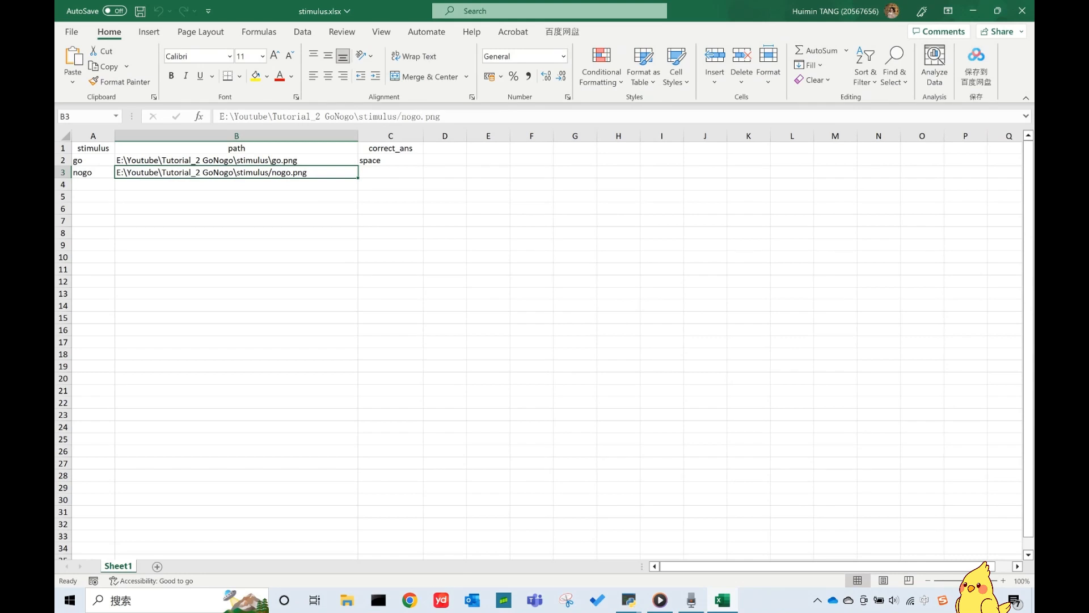
left_click(628, 600)
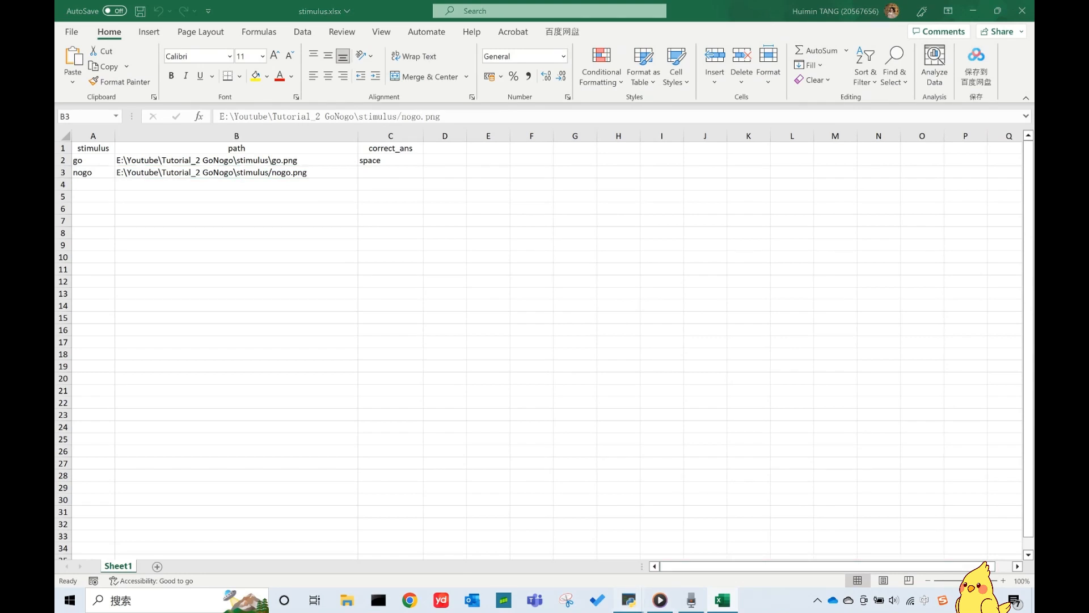
left_click(425, 253)
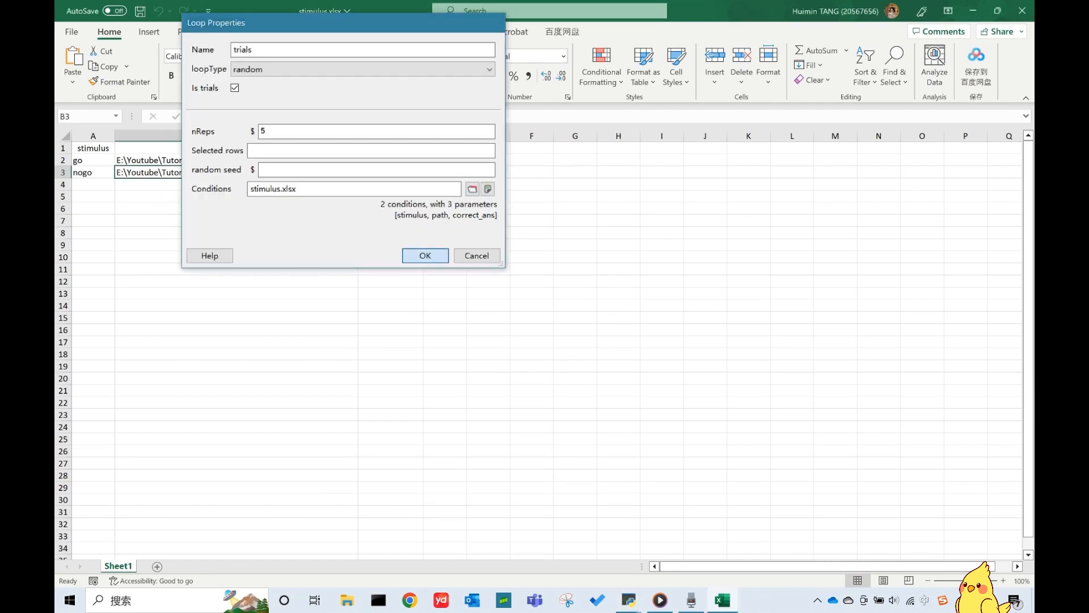
left_click(628, 600)
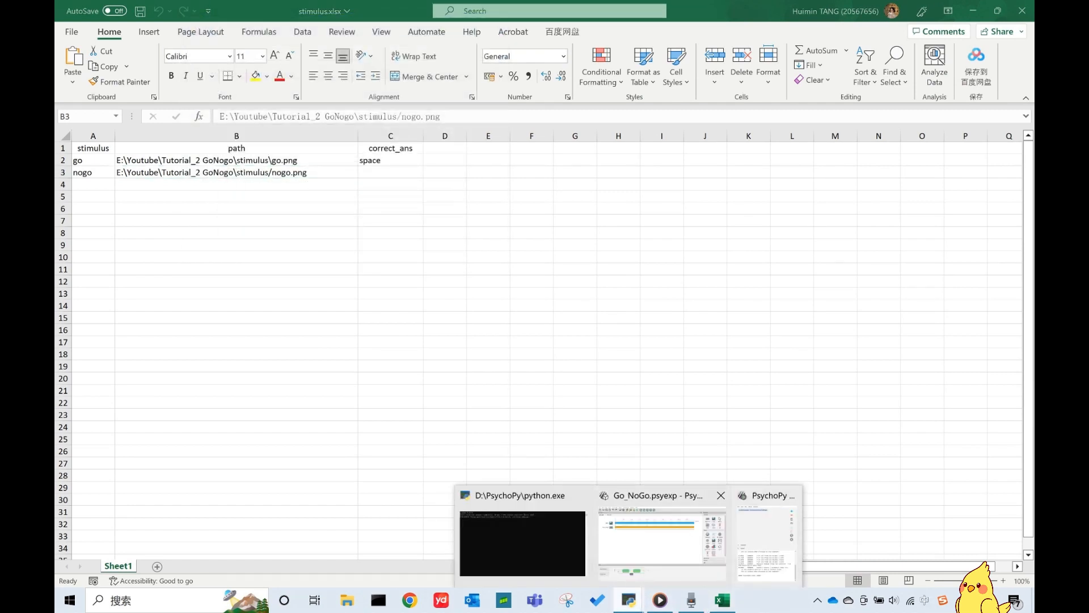
left_click(661, 533)
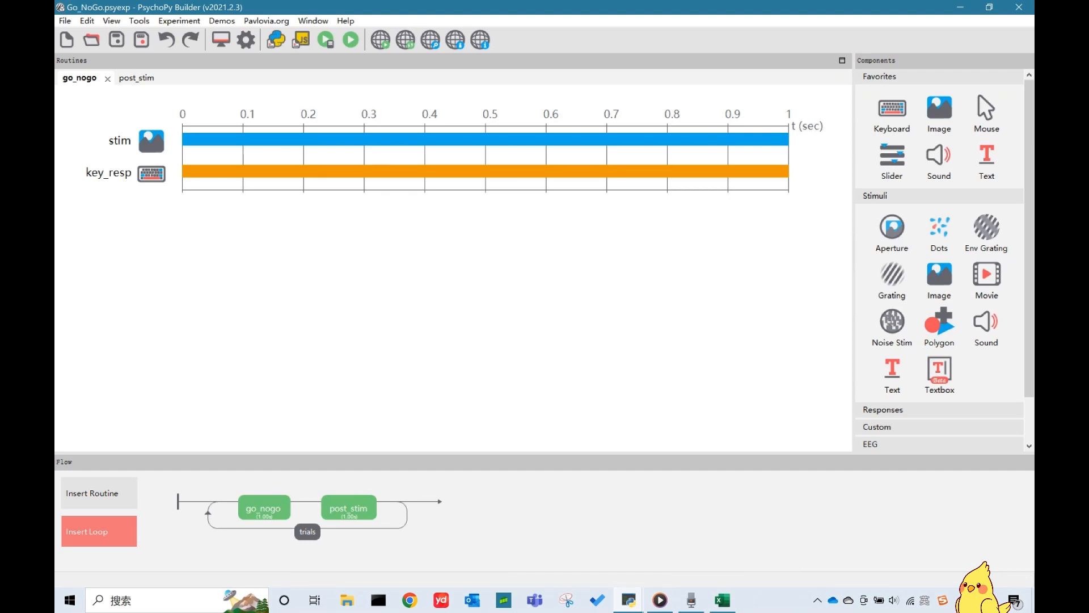
Set the stim component's image to the variable $path, updated with set every repeat
left_click(151, 141)
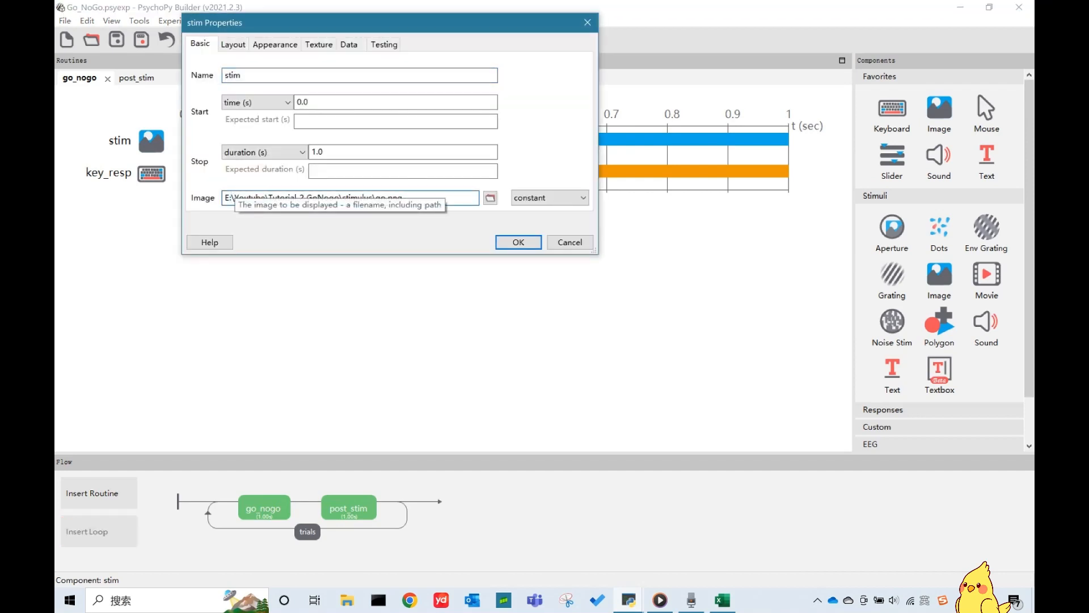
key("ctrl+a")
key("BackSpace")
type("$path")
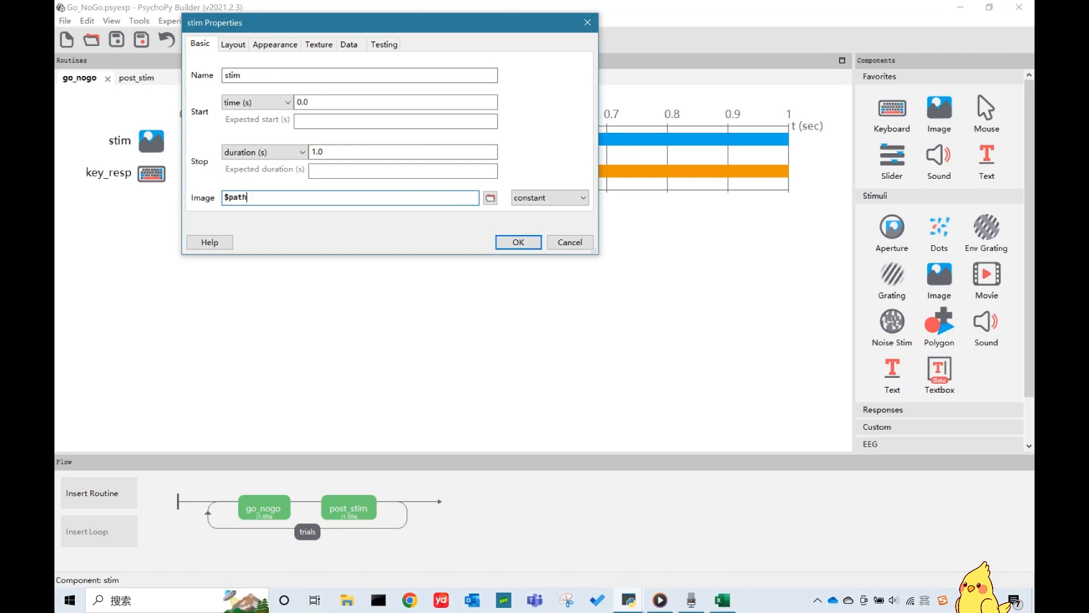
left_click(550, 198)
left_click(544, 223)
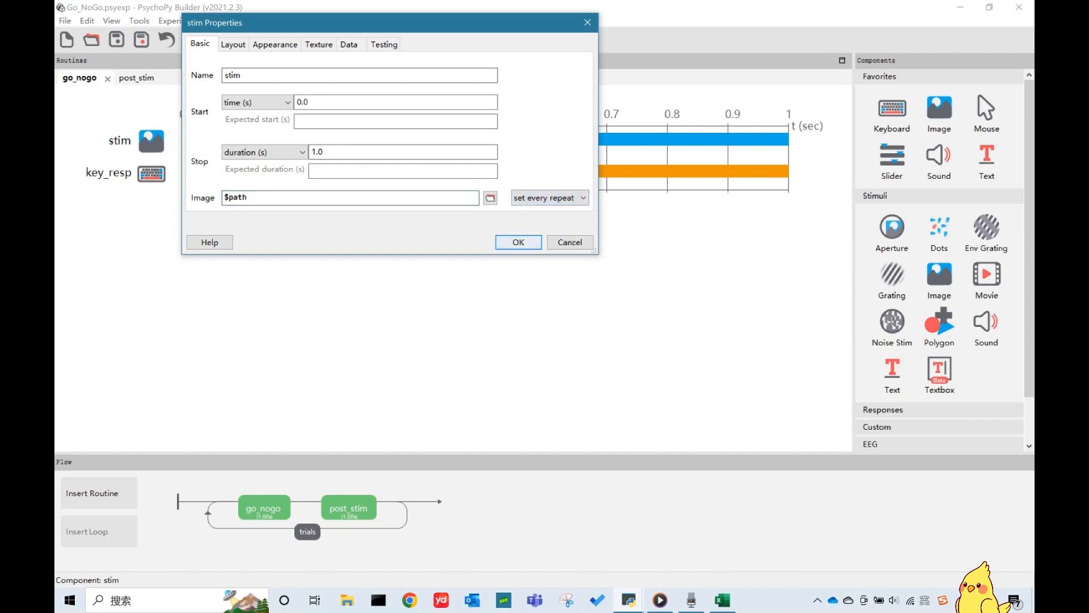
left_click(518, 242)
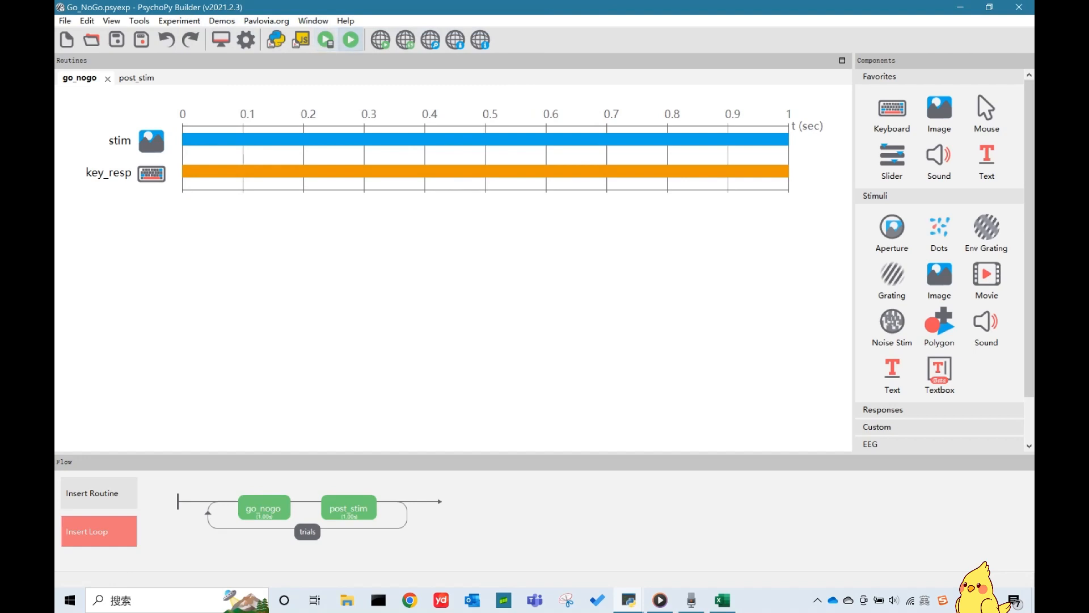
Run the looped experiment with the participant field left empty and session 001
left_click(351, 39)
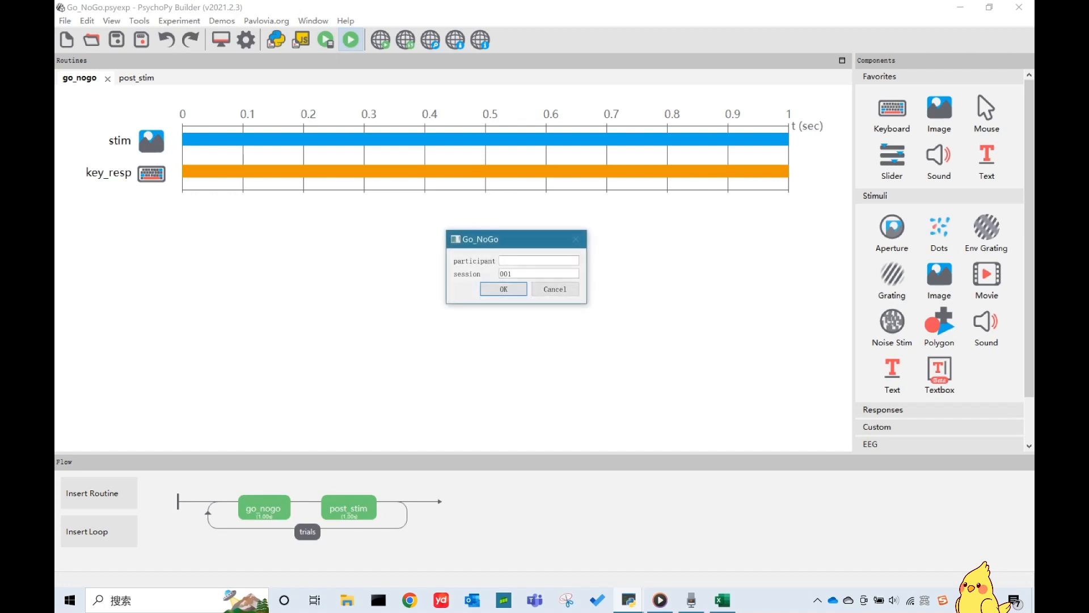
left_click(503, 289)
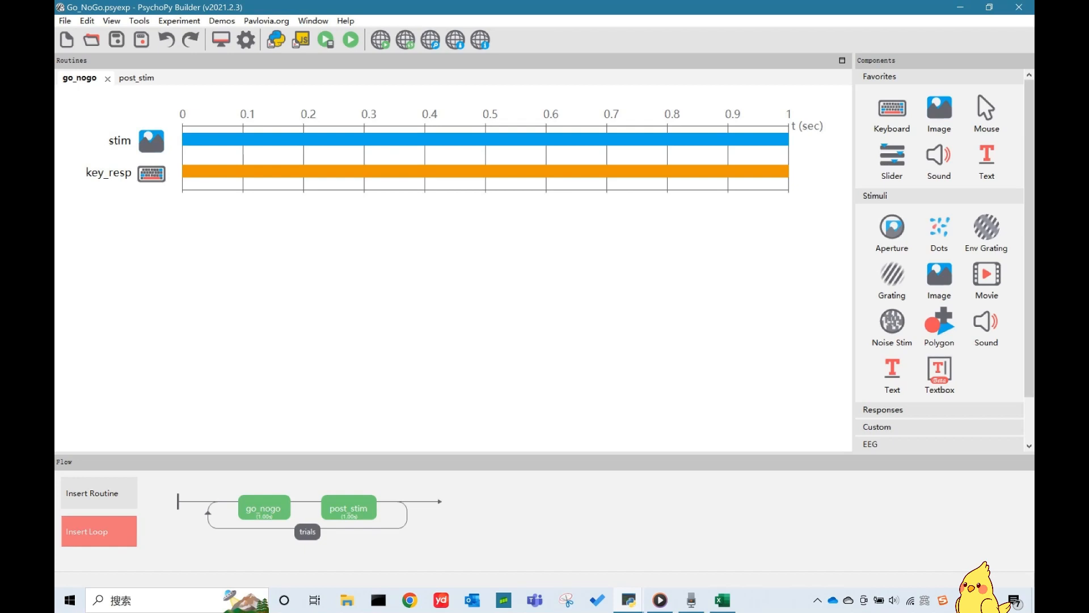
Set the stim image's size to (0.5, 0.25) in its layout properties
left_click(152, 142)
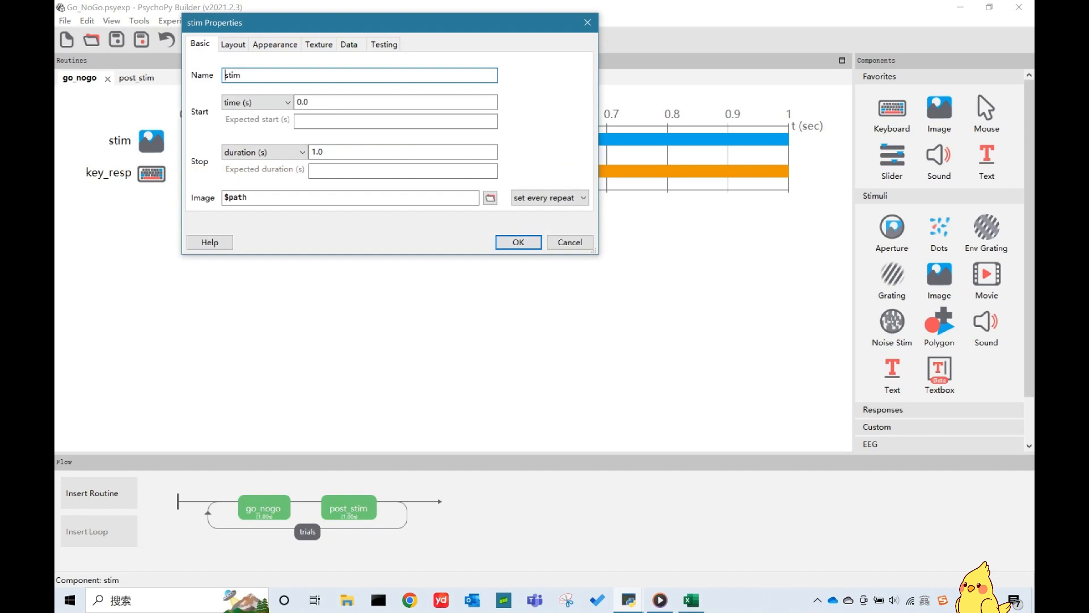
left_click(233, 44)
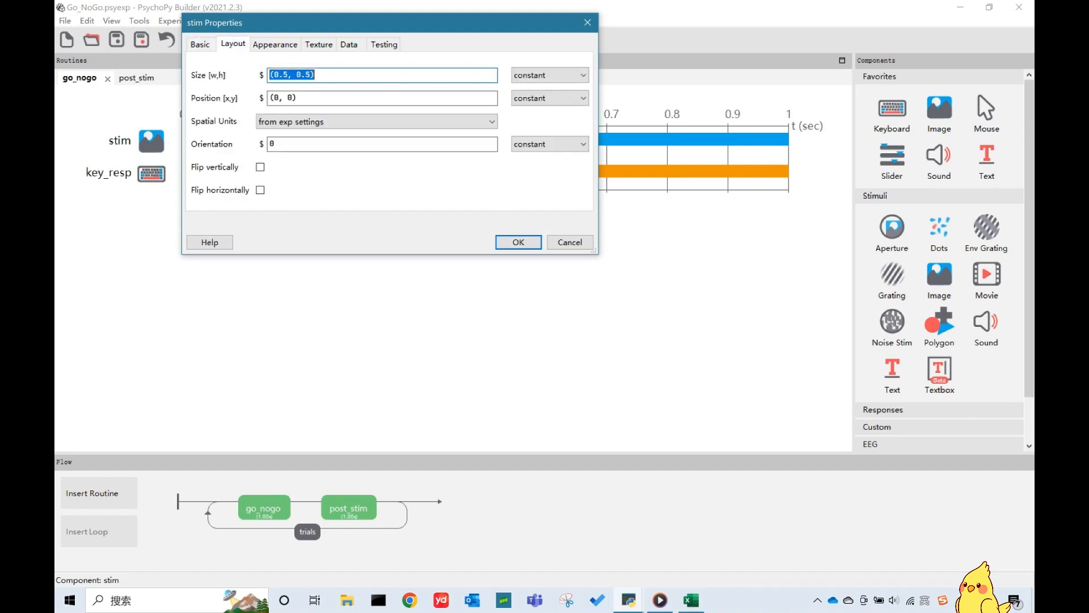
left_click(306, 74)
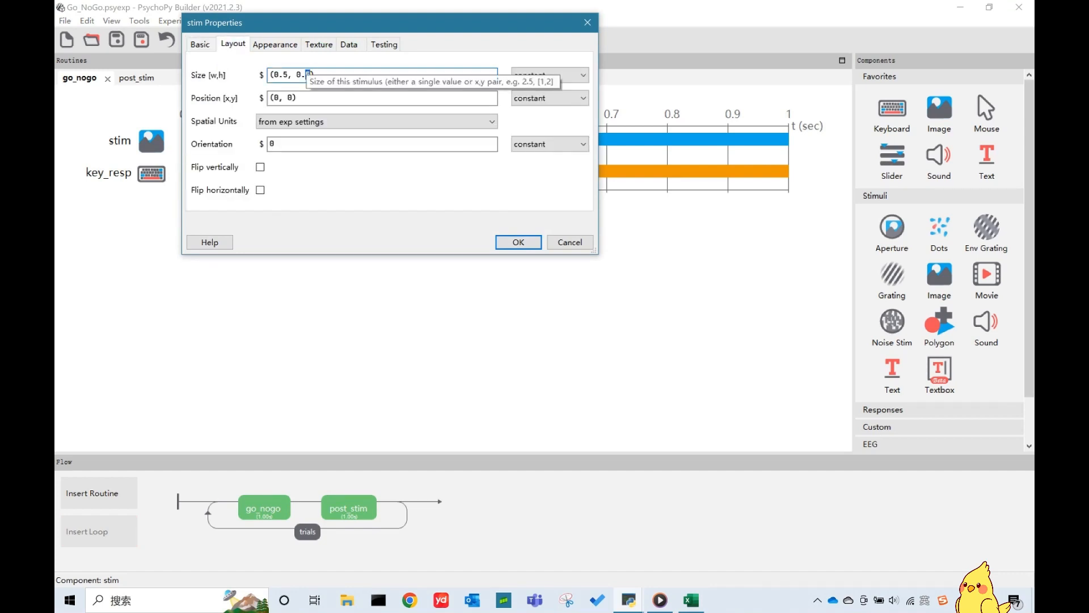
type("25")
left_click(519, 242)
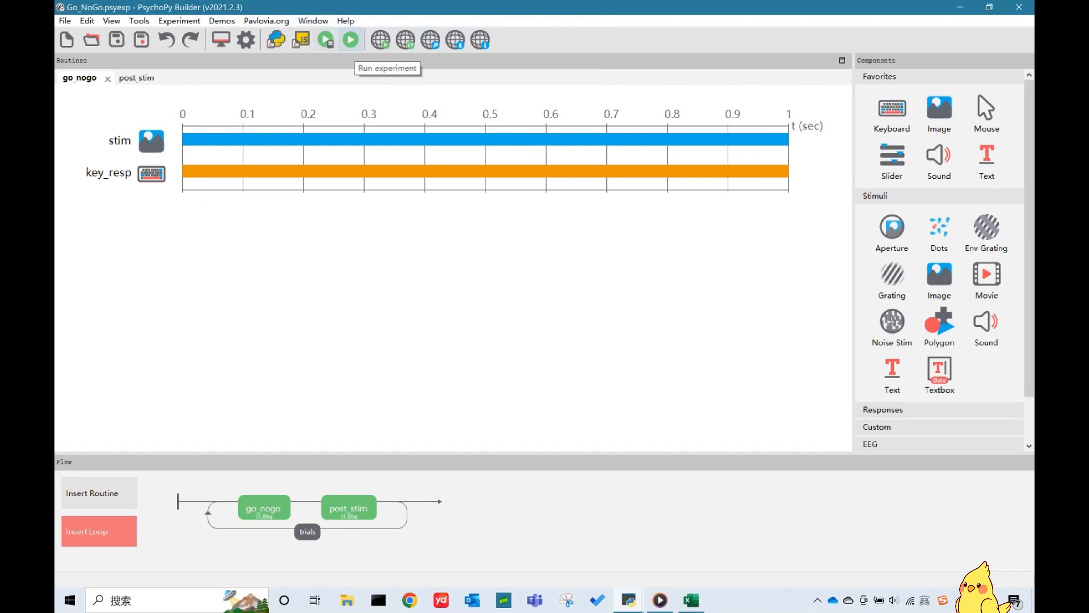
Run the experiment to check the resized stim image, and end the run early
left_click(353, 41)
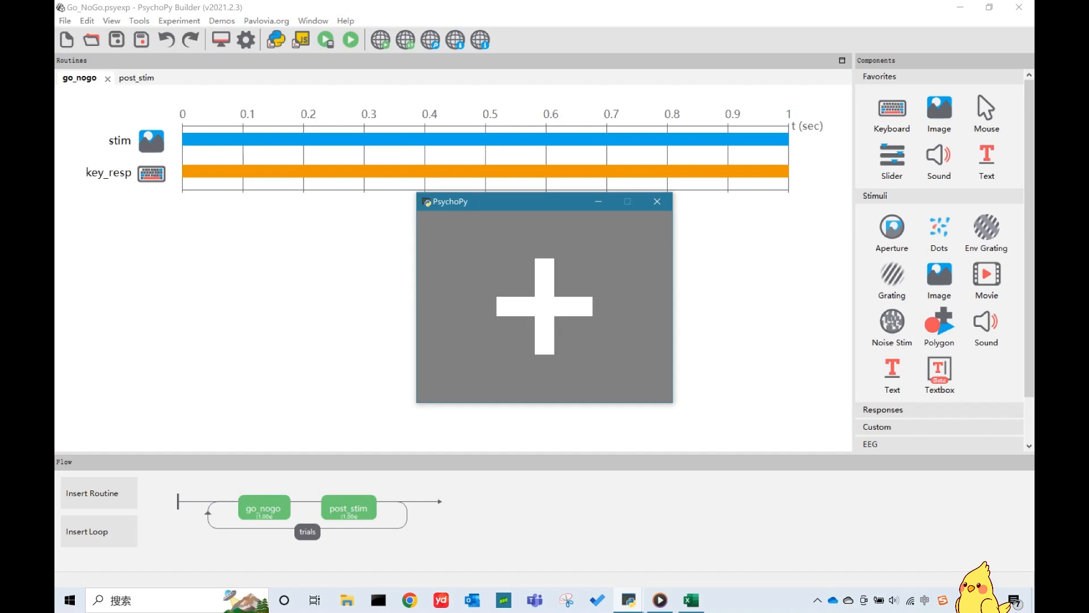
key("Escape")
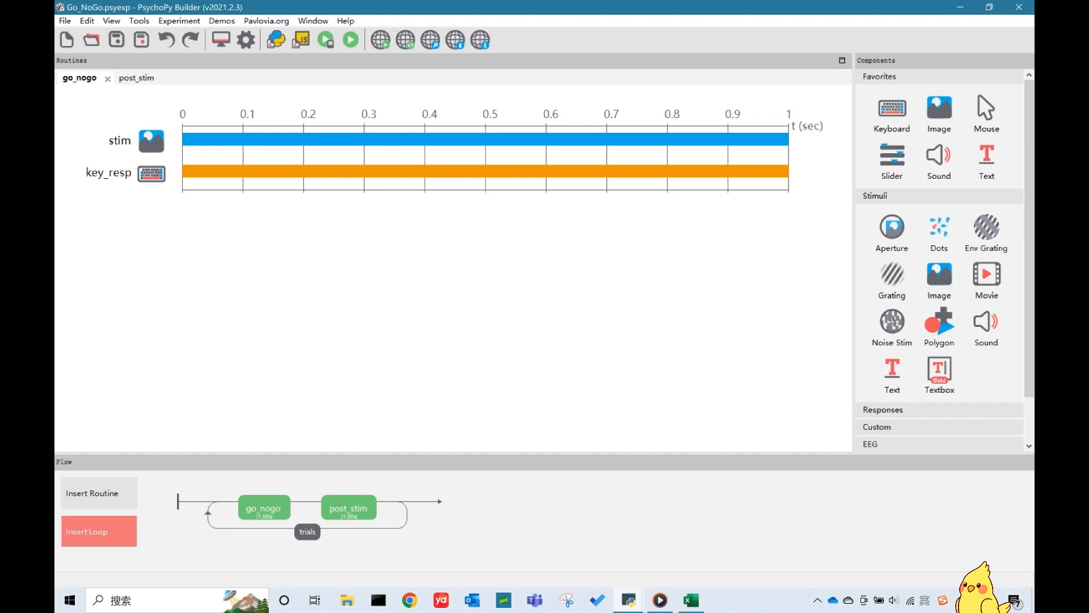
Make the key_resp component in go_nogo store correctness, with $correct_ans as the correct answer
left_click(152, 173)
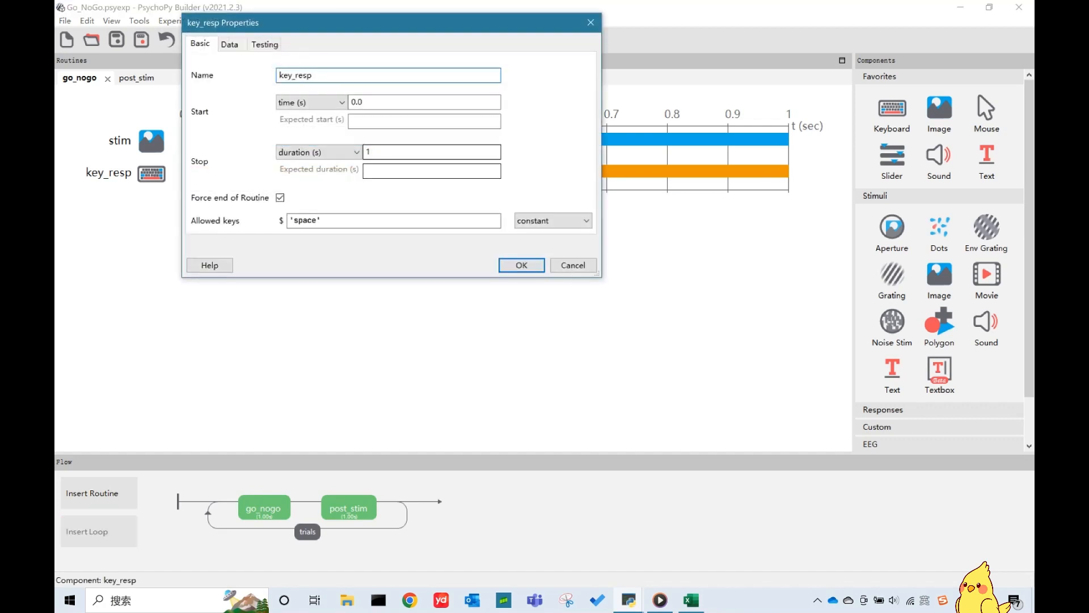
left_click(229, 45)
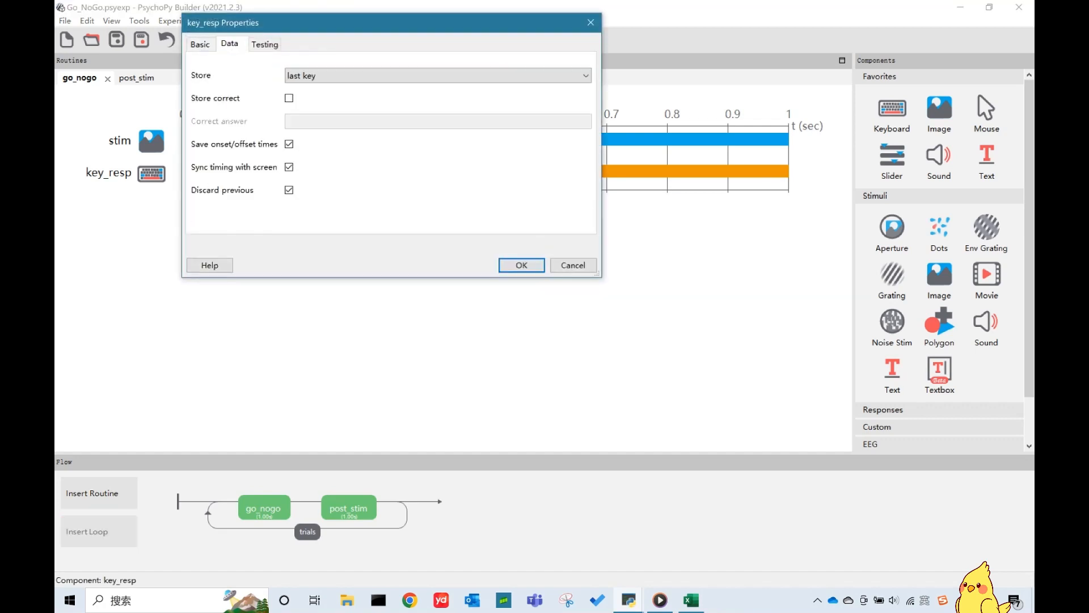
left_click(289, 98)
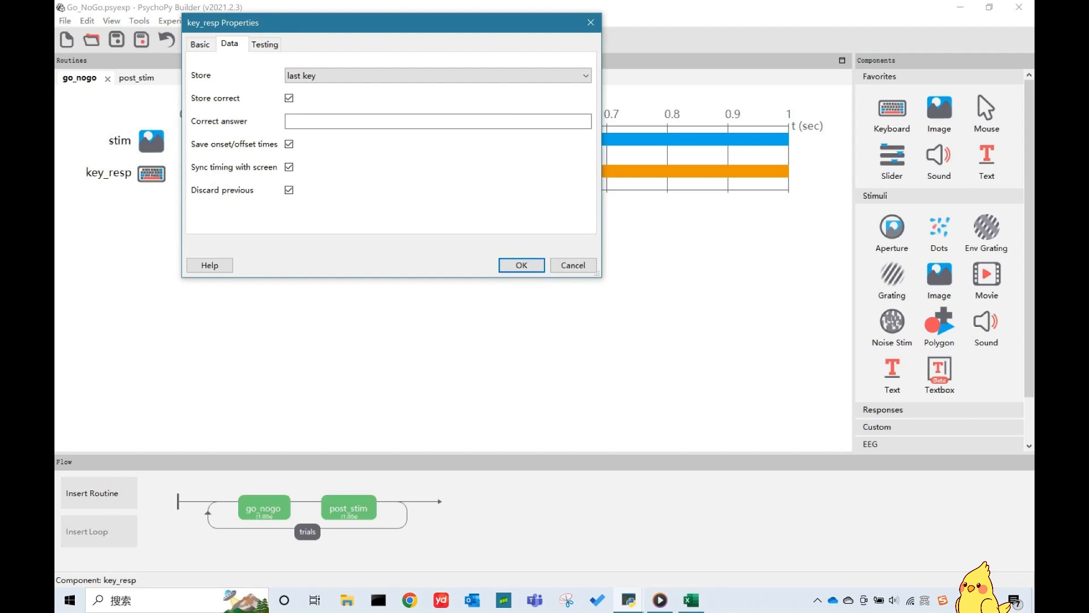
left_click(460, 119)
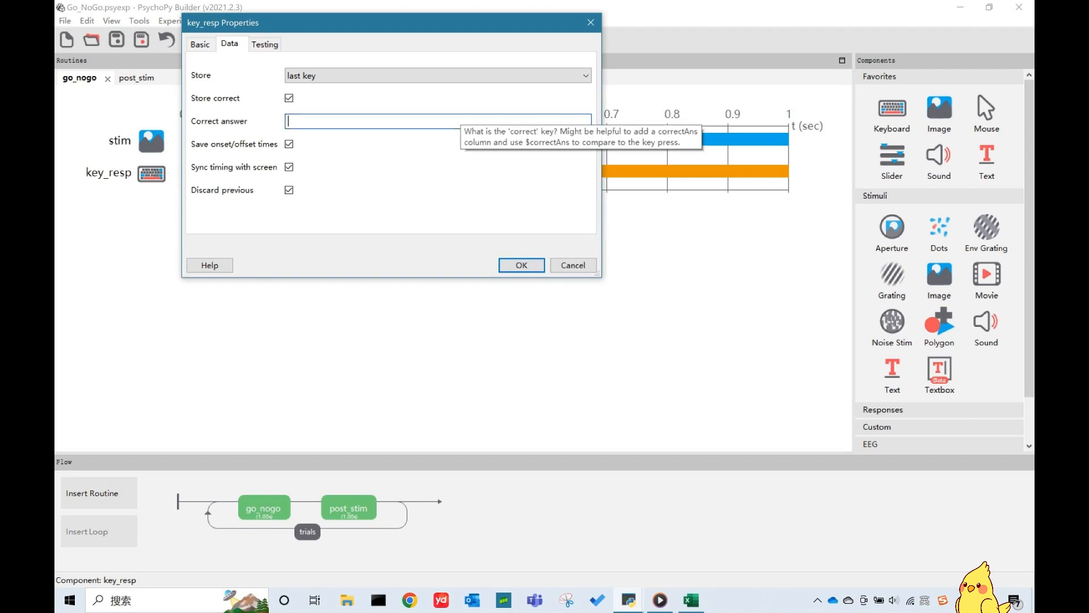
type("$correct_ans")
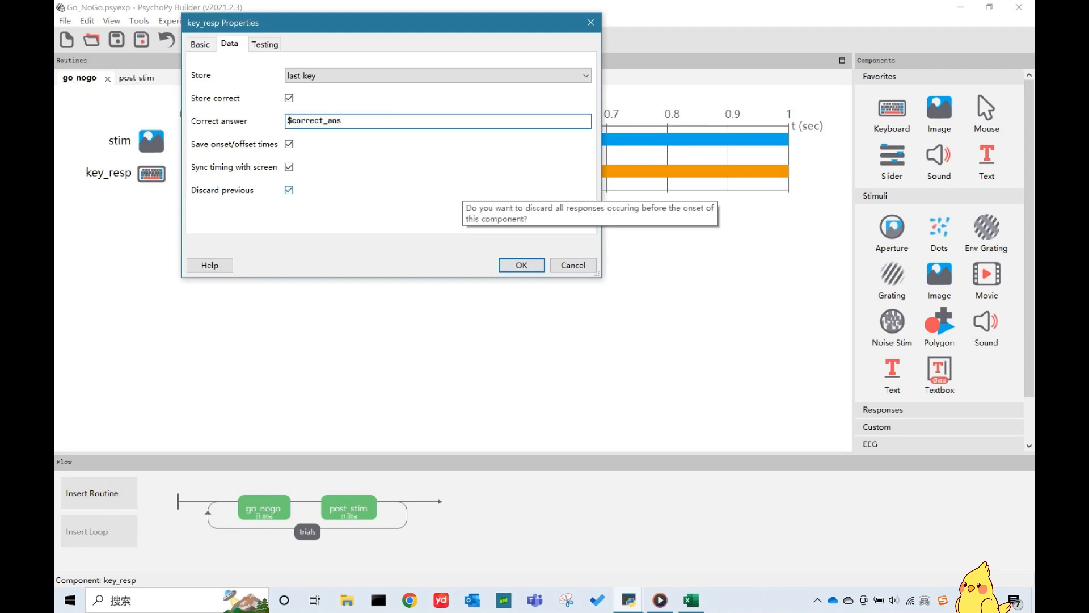
key("Return")
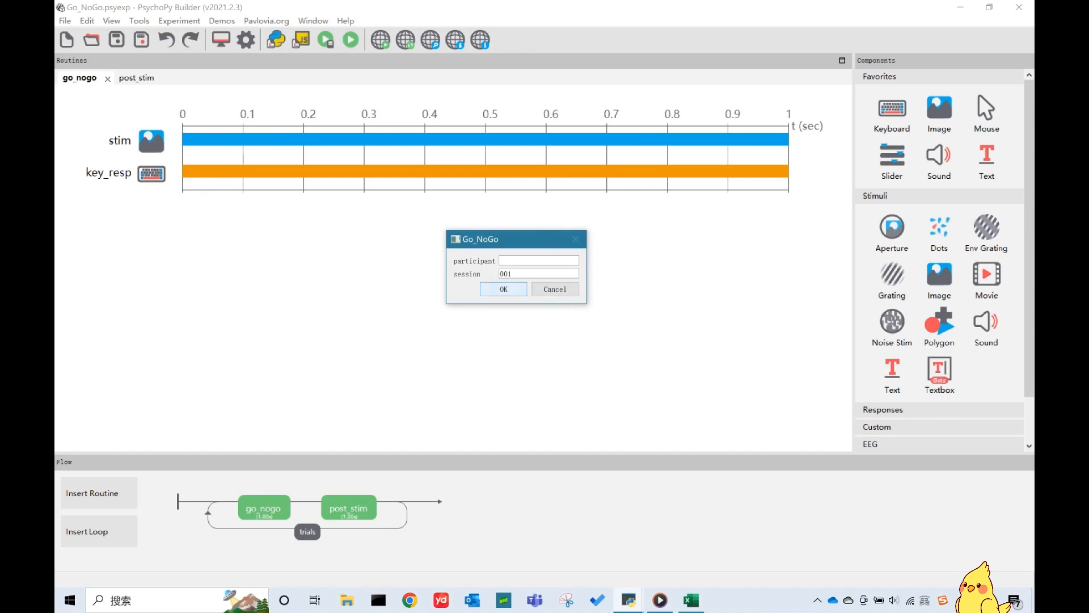
Run the experiment with the participant field left empty and session 001 to record response data
key("Return")
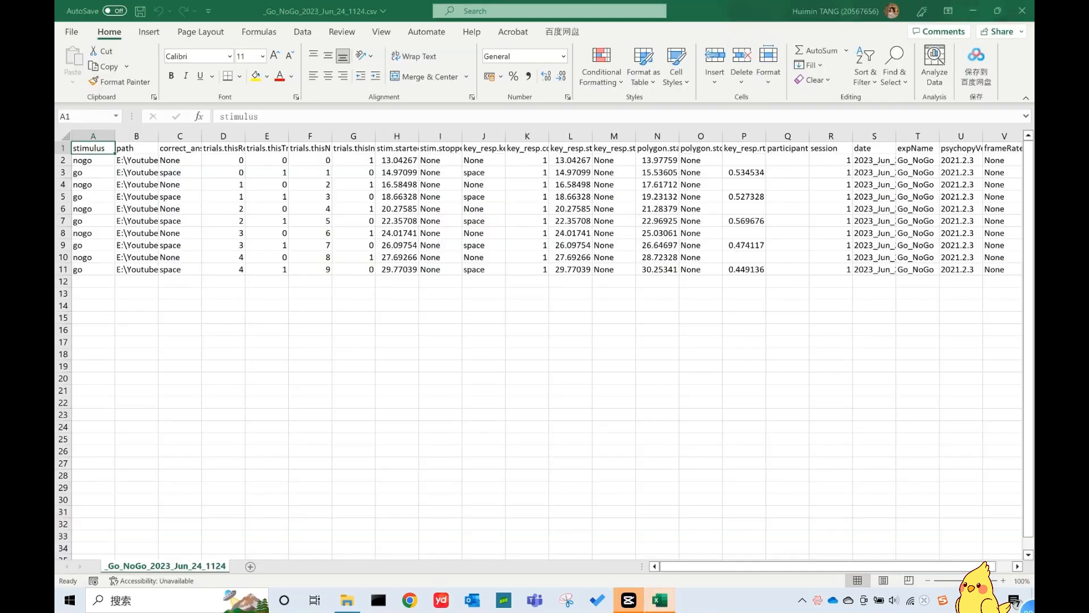
In the Excel results file _Go_NoGo_2023_Jun_24_1124.csv, widen the correct_ans column and fill it yellow
left_click_drag(202, 136, 241, 136)
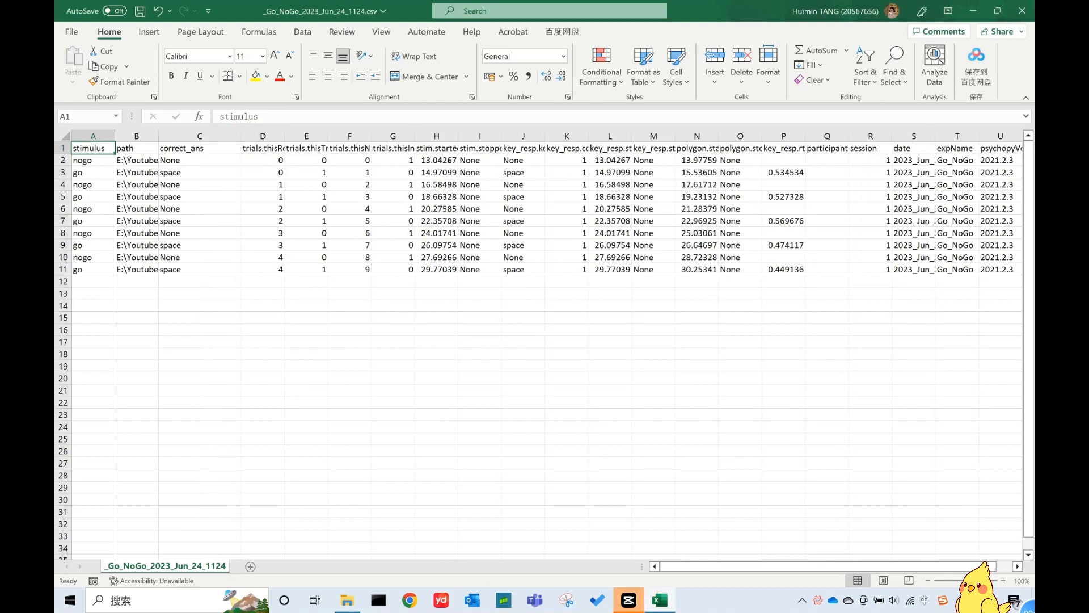
left_click(199, 136)
left_click(255, 75)
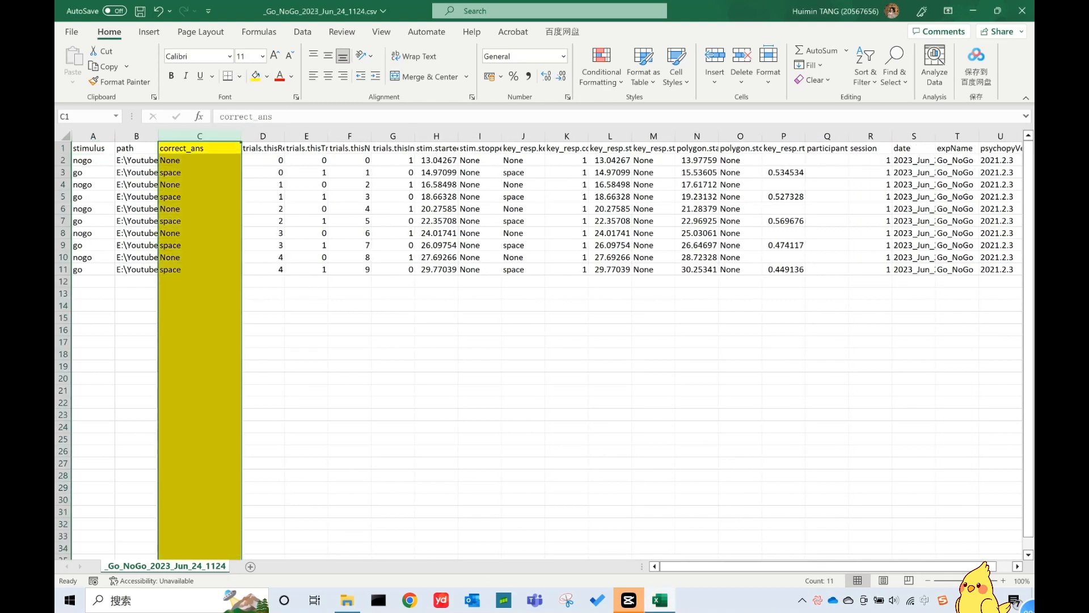
left_click(262, 233)
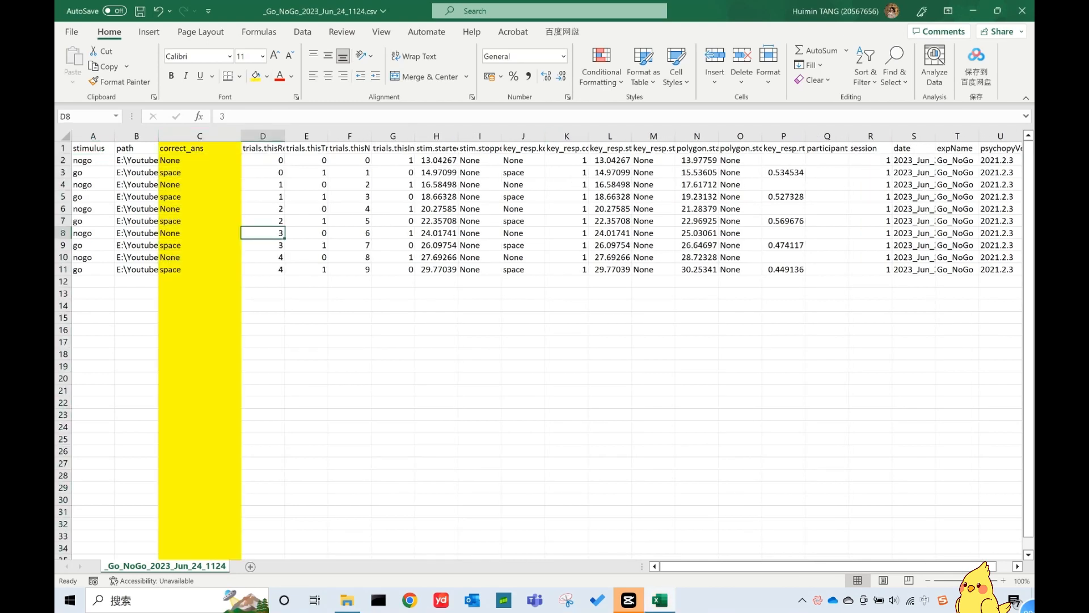
Widen the key_resp.keys column to show its full header and fill it yellow
left_click_drag(545, 136, 589, 136)
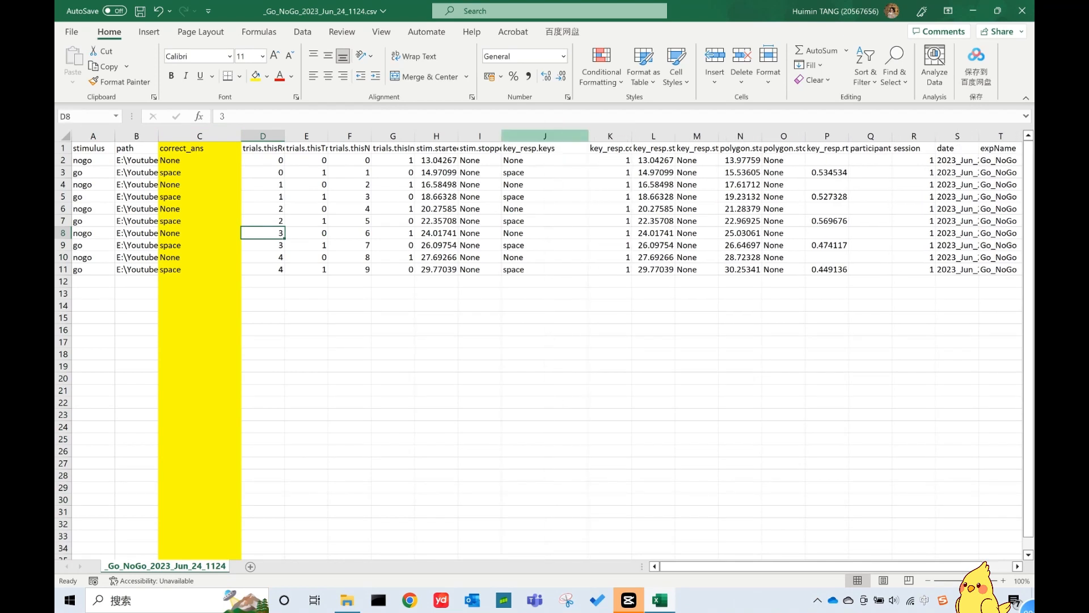
left_click(544, 136)
left_click(255, 76)
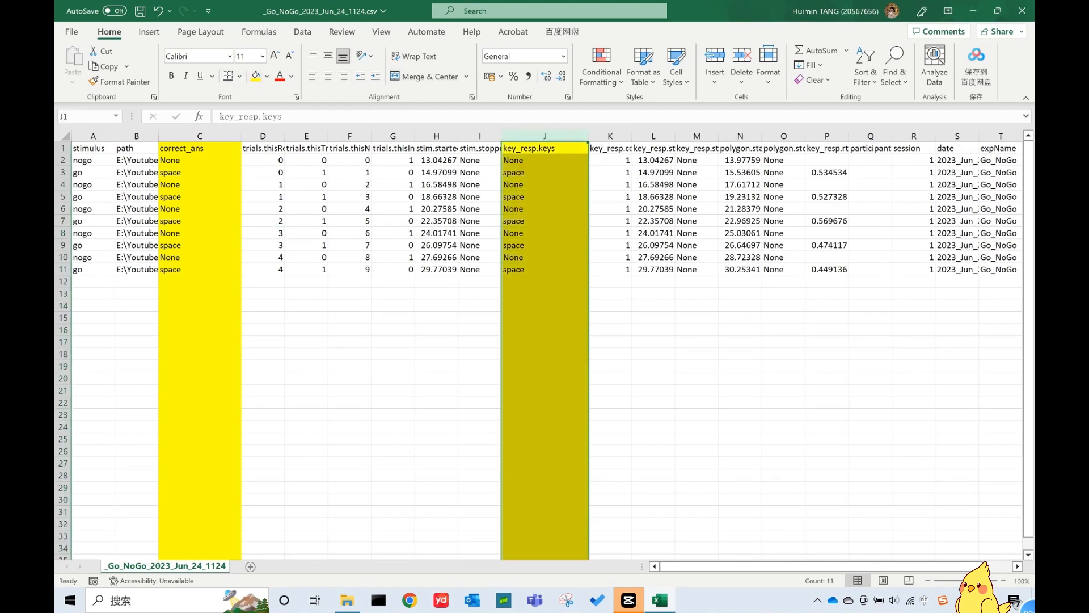
Widen the key_resp.corr column to show its full header and fill it yellow
left_click_drag(631, 136, 665, 137)
left_click(627, 136)
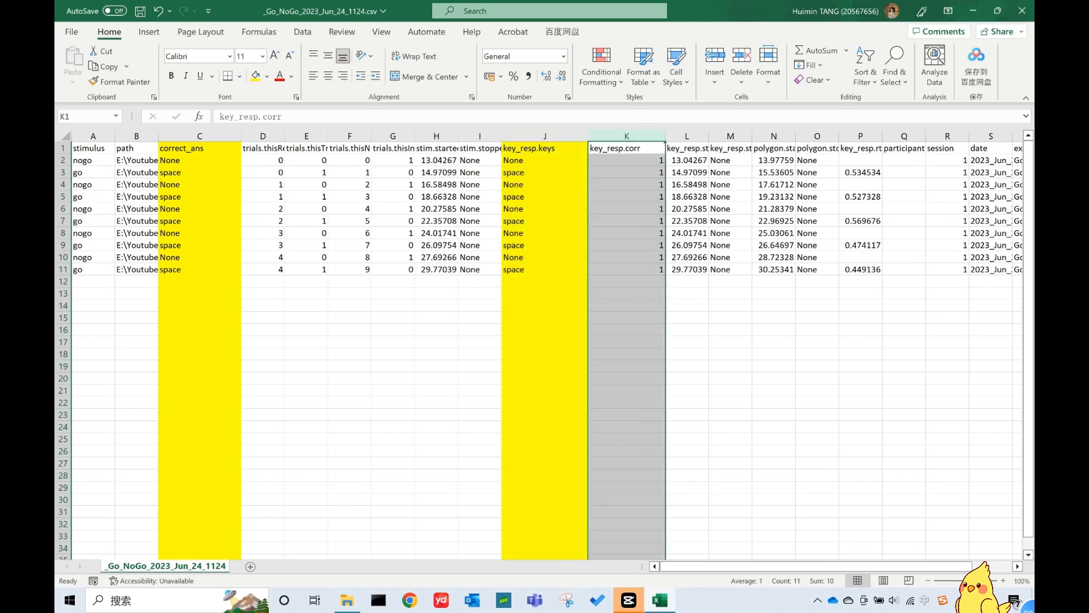
left_click(255, 75)
left_click(686, 317)
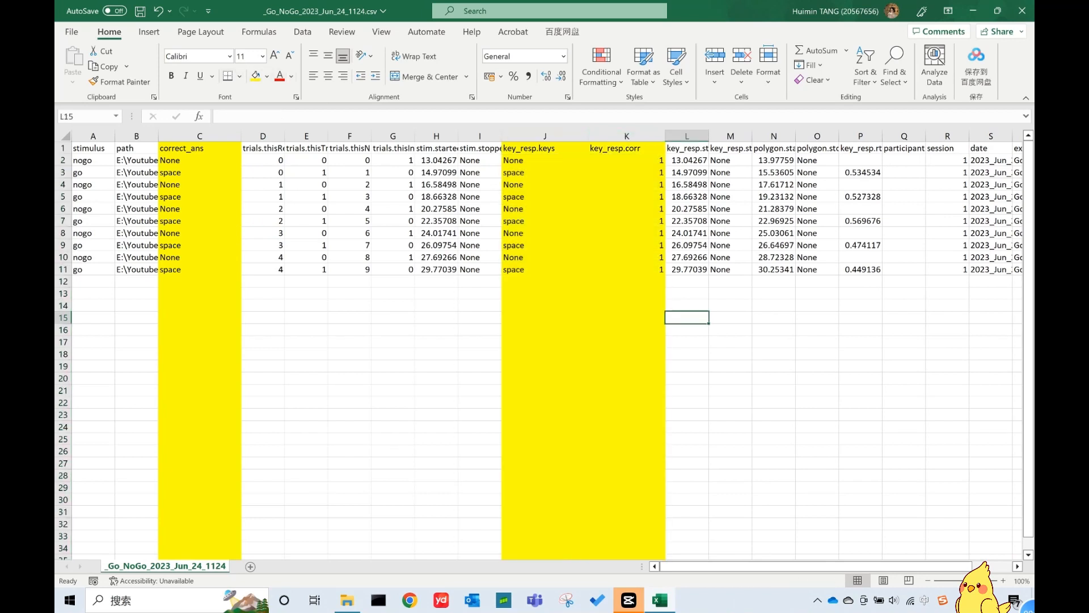